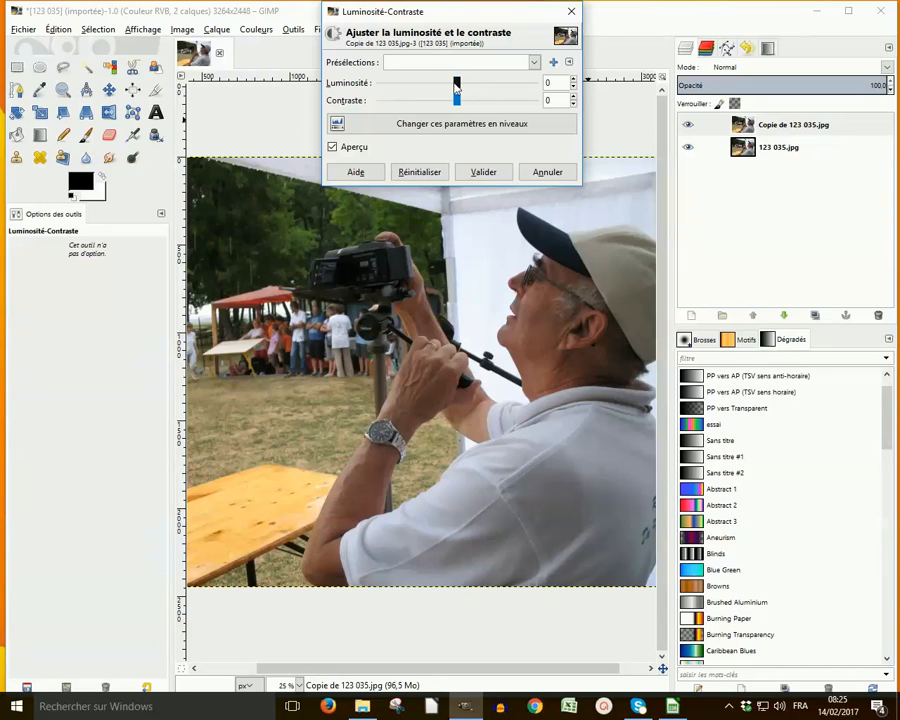
# Set the copied layer's brightness to 1 and contrast to 28, and apply the adjustment
pyautogui.click(457, 85)
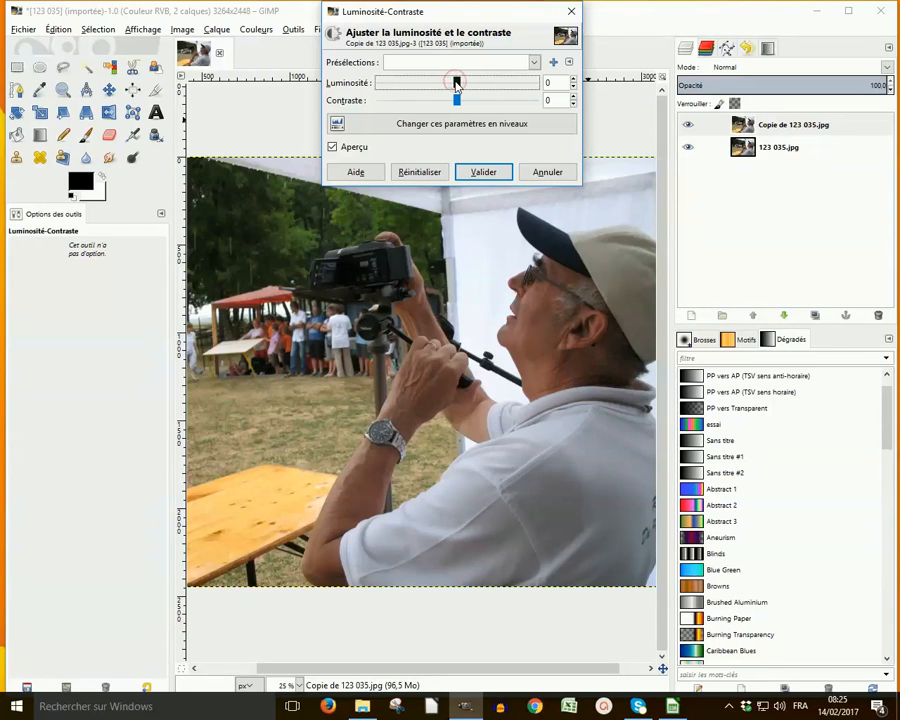
pyautogui.moveTo(457, 85)
pyautogui.mouseDown()
pyautogui.moveTo(418, 97)
pyautogui.moveTo(493, 101)
pyautogui.moveTo(456, 97)
pyautogui.mouseUp()
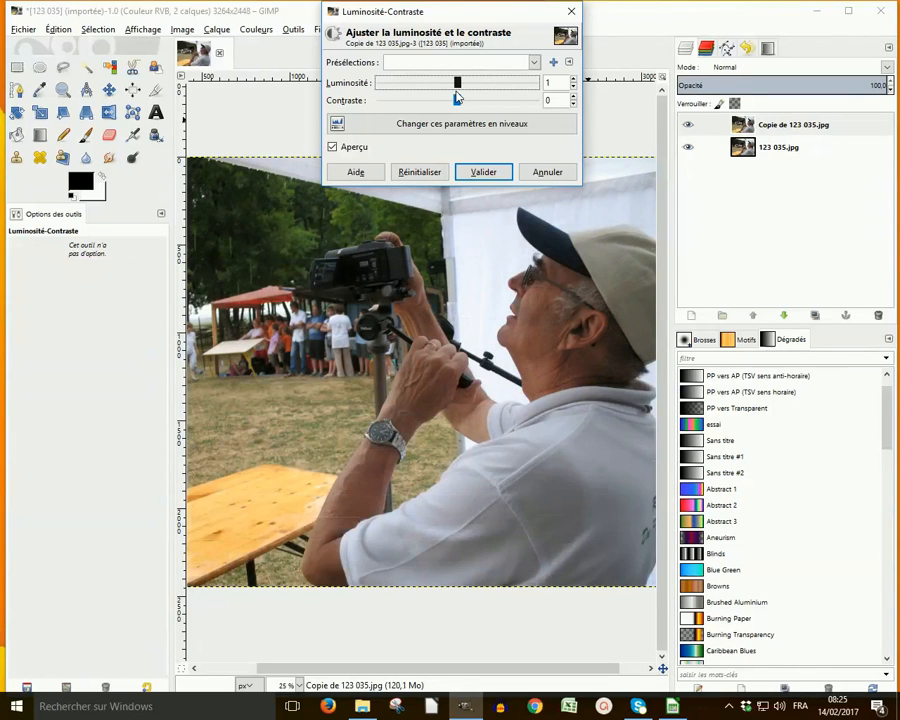
pyautogui.click(457, 101)
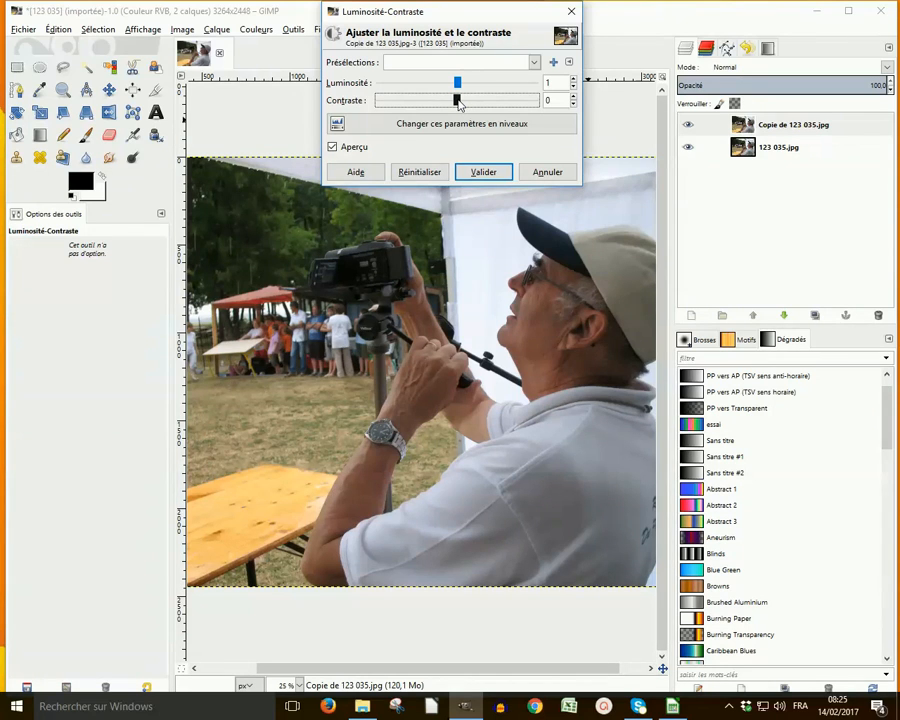
pyautogui.moveTo(457, 101); pyautogui.dragTo(436, 103)
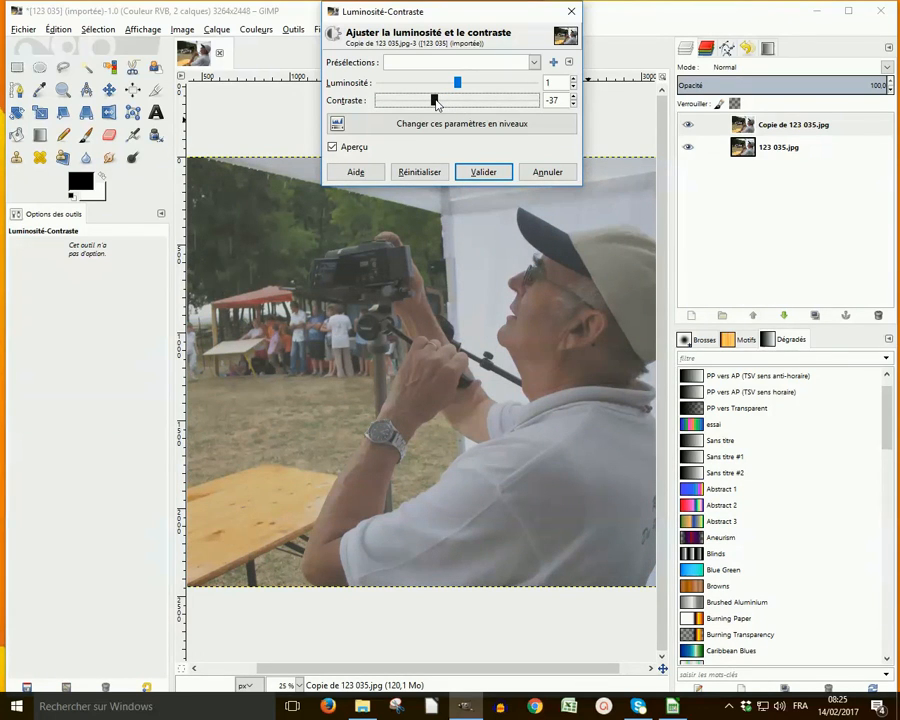
pyautogui.moveTo(436, 103); pyautogui.dragTo(489, 107)
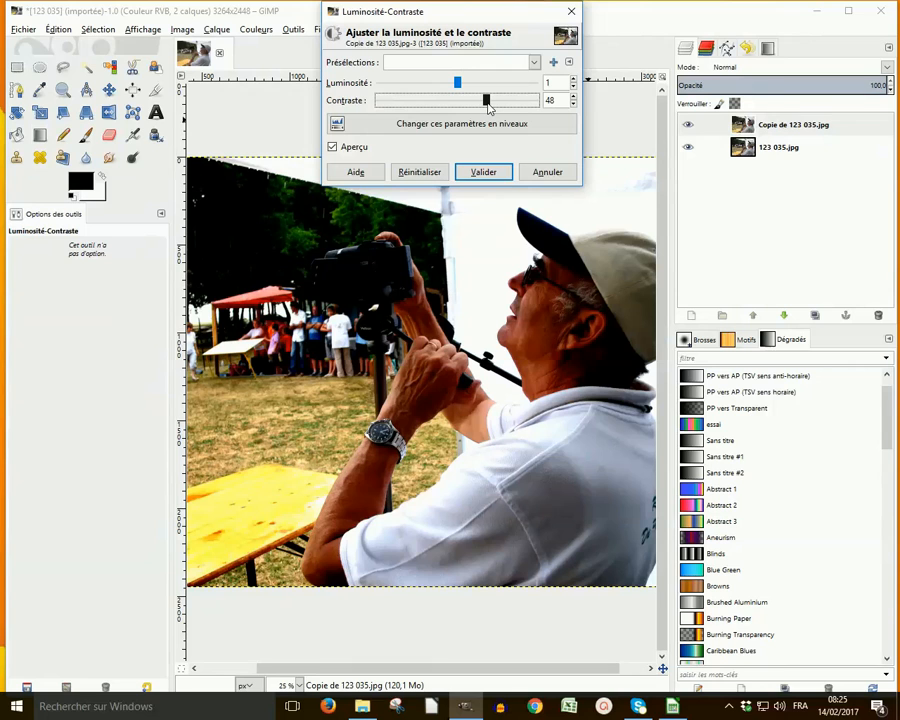
pyautogui.moveTo(489, 107); pyautogui.dragTo(475, 109)
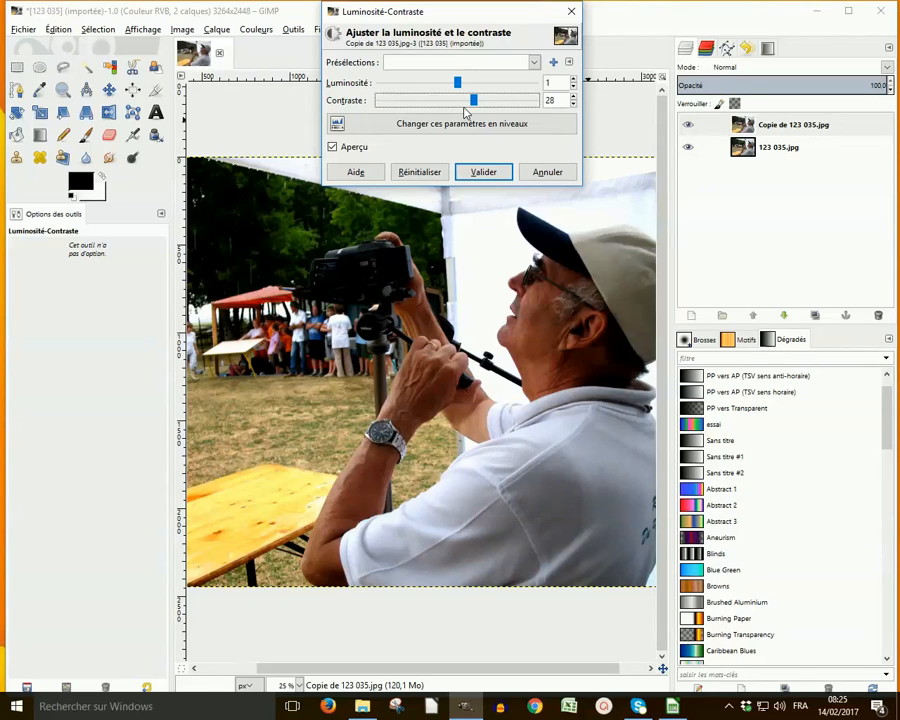
pyautogui.click(484, 173)
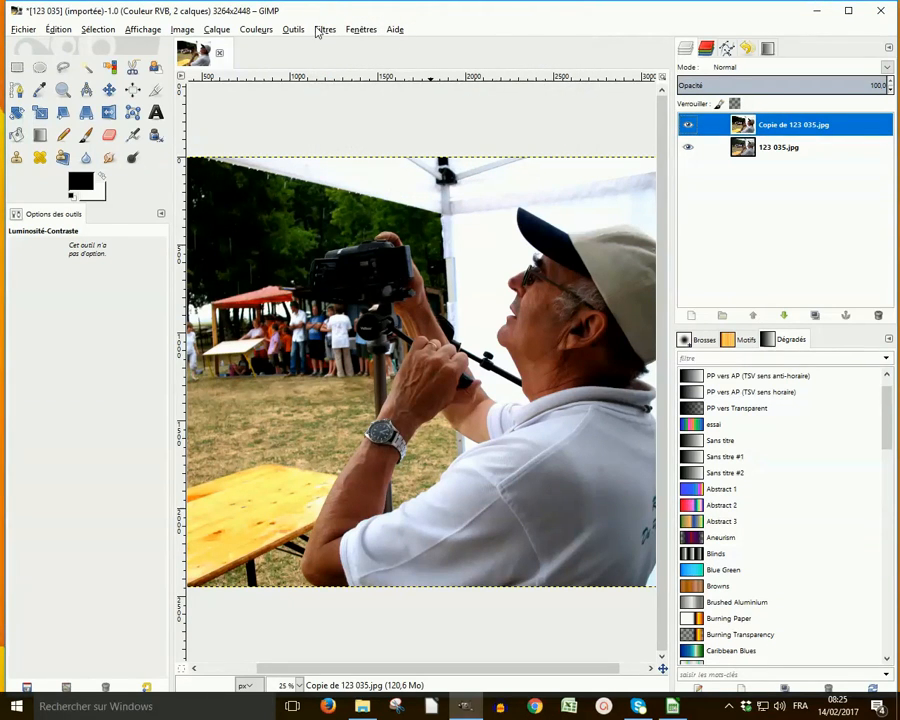
pyautogui.click(255, 29)
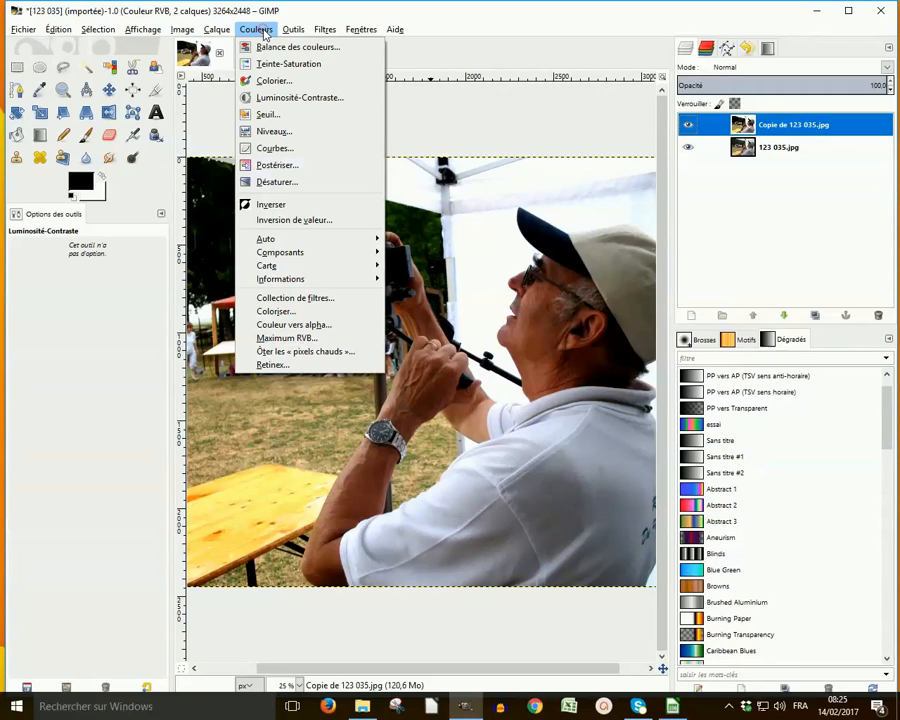
pyautogui.click(297, 97)
pyautogui.click(534, 62)
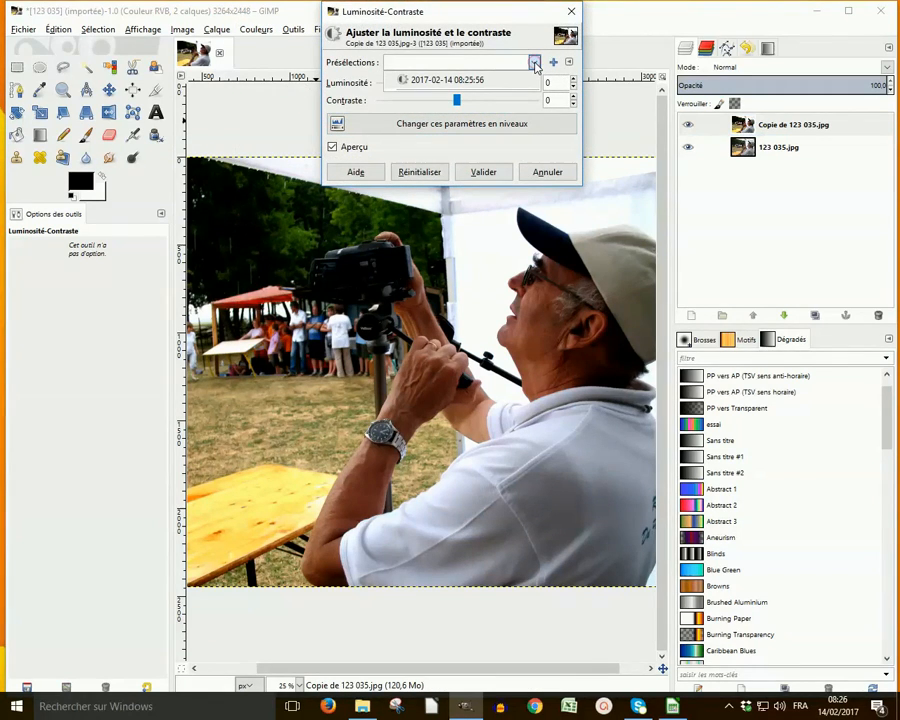
pyautogui.click(463, 86)
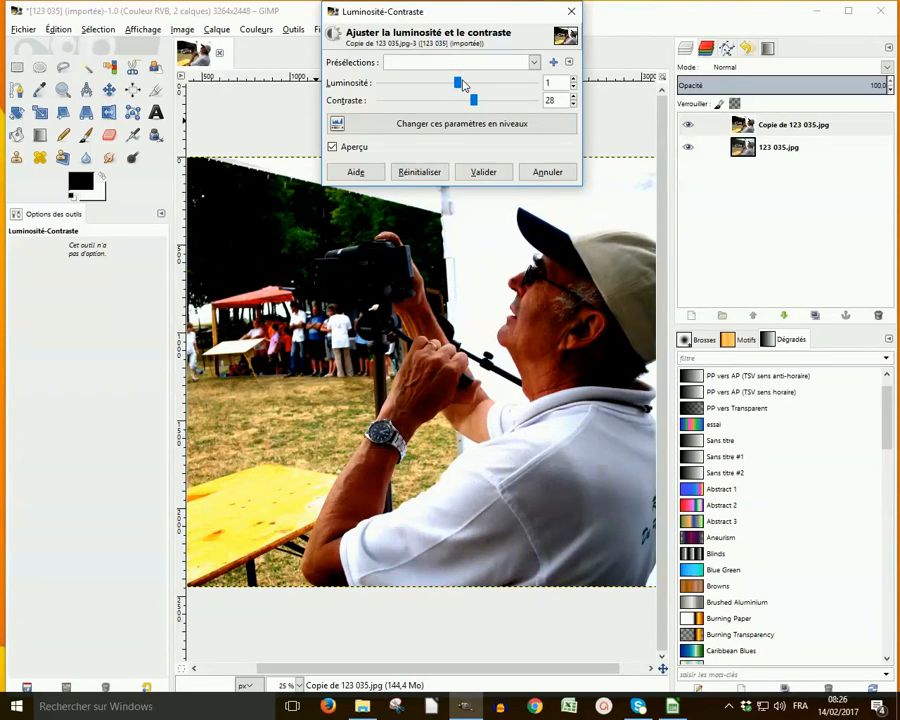
pyautogui.click(420, 176)
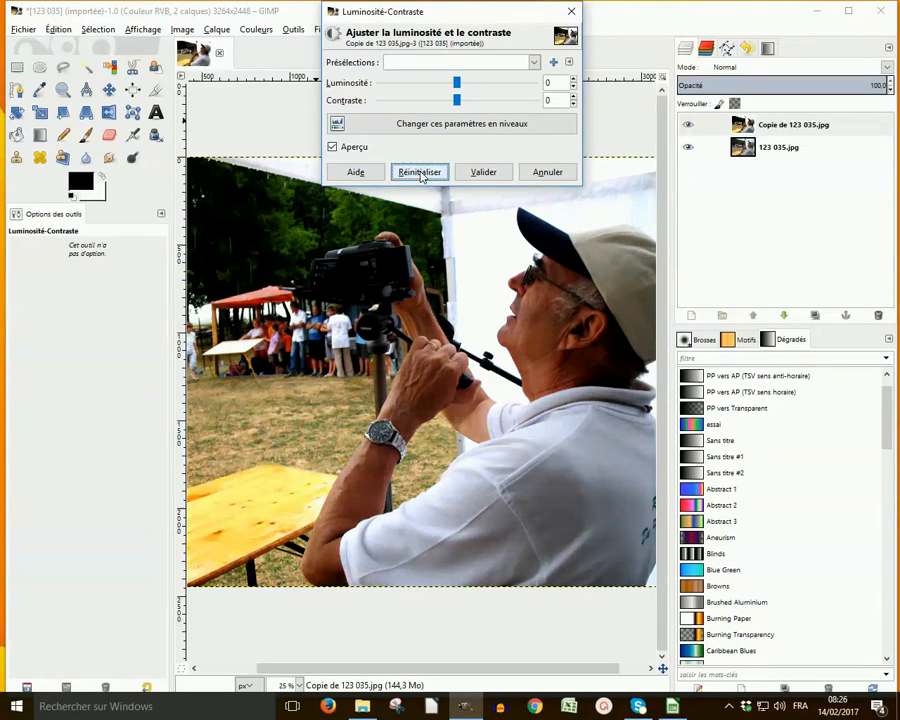
# Switch the brightness-contrast settings to Levels and set the Value channel's input levels to black 16, gamma 0.69 and white 219
pyautogui.click(455, 128)
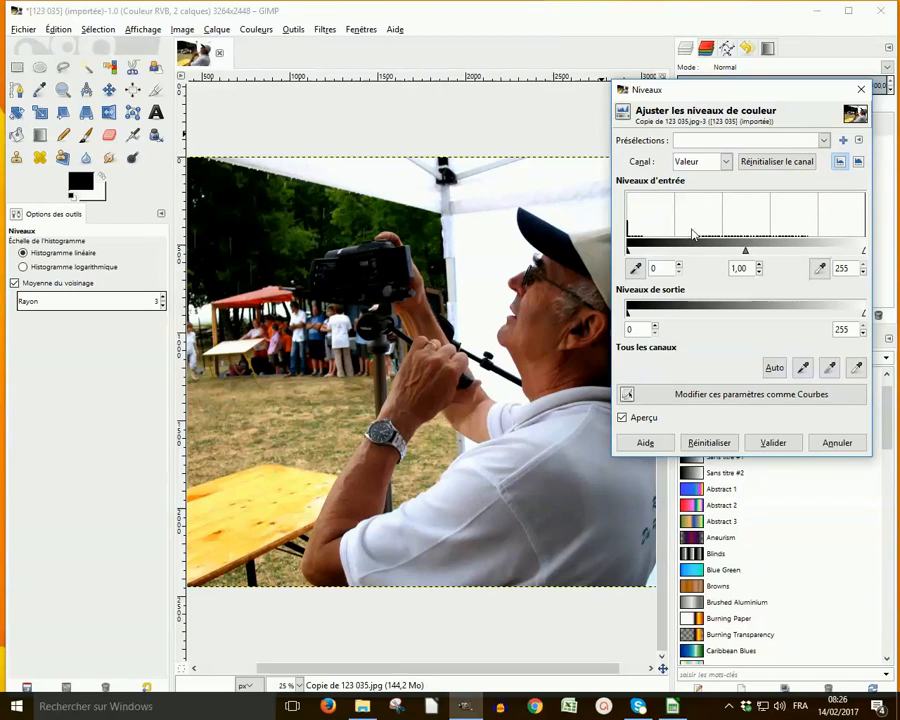
pyautogui.moveTo(863, 251); pyautogui.dragTo(865, 255)
pyautogui.moveTo(865, 254); pyautogui.dragTo(828, 262)
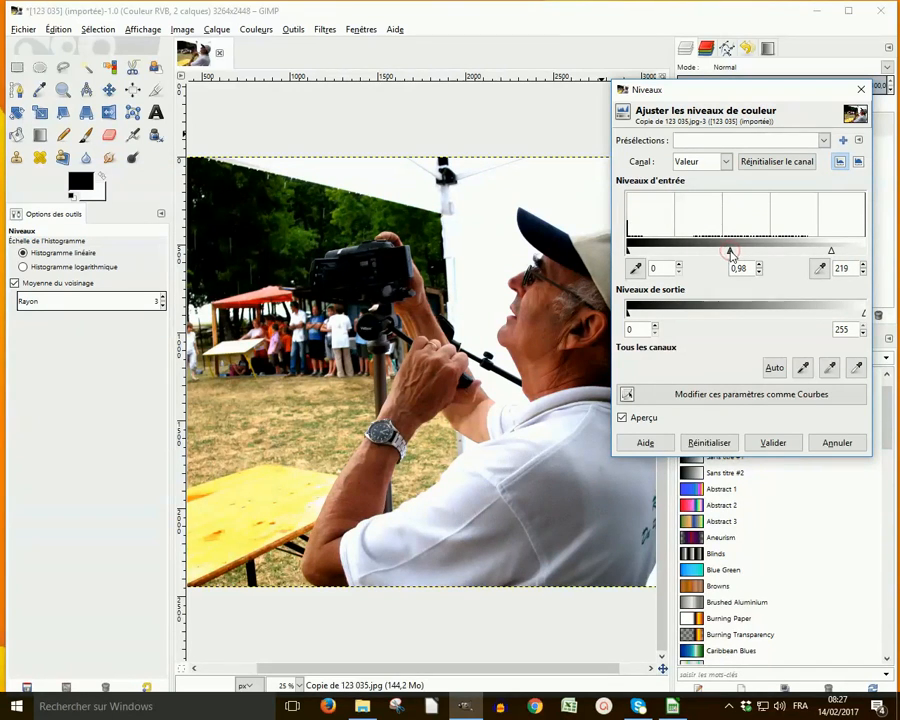
pyautogui.moveTo(729, 252)
pyautogui.mouseDown()
pyautogui.moveTo(755, 252)
pyautogui.moveTo(734, 252)
pyautogui.moveTo(745, 252)
pyautogui.mouseUp()
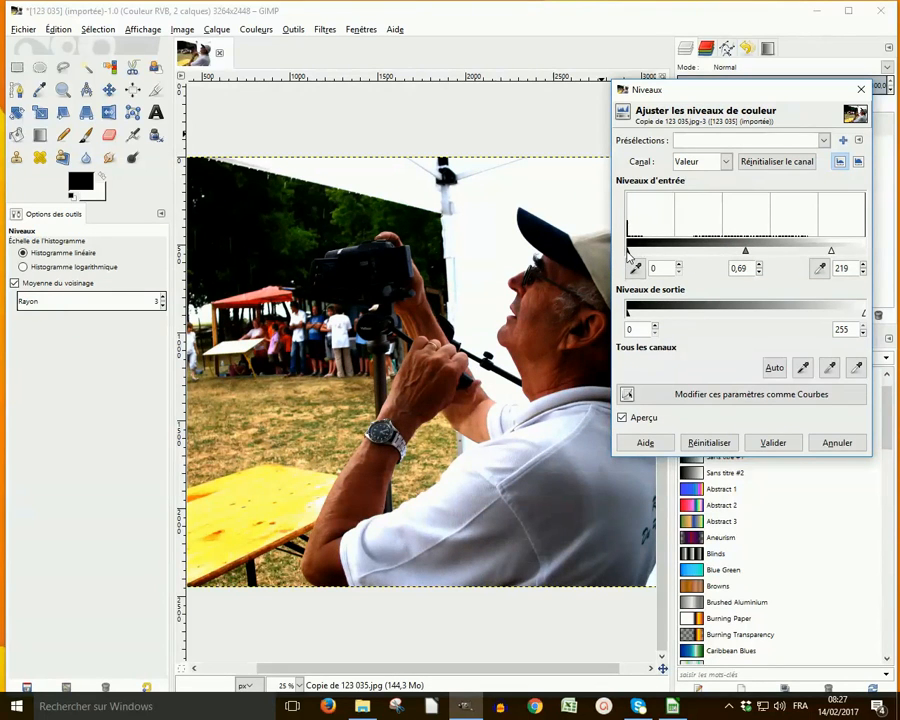
pyautogui.moveTo(628, 252); pyautogui.dragTo(643, 252)
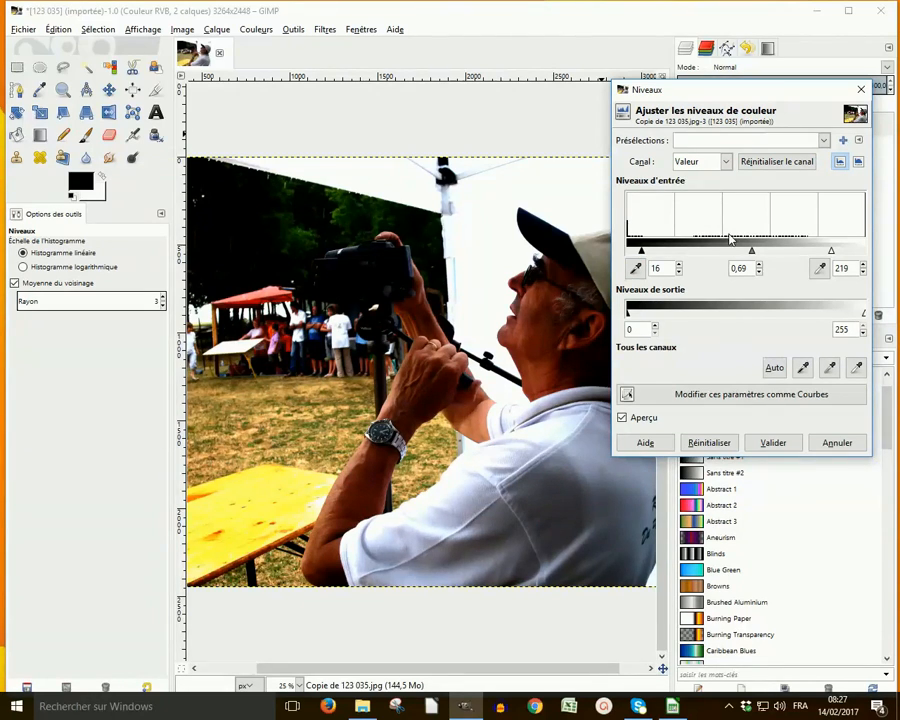
# Set the Red channel's input levels to gamma 0.81 and white point 248
pyautogui.click(727, 162)
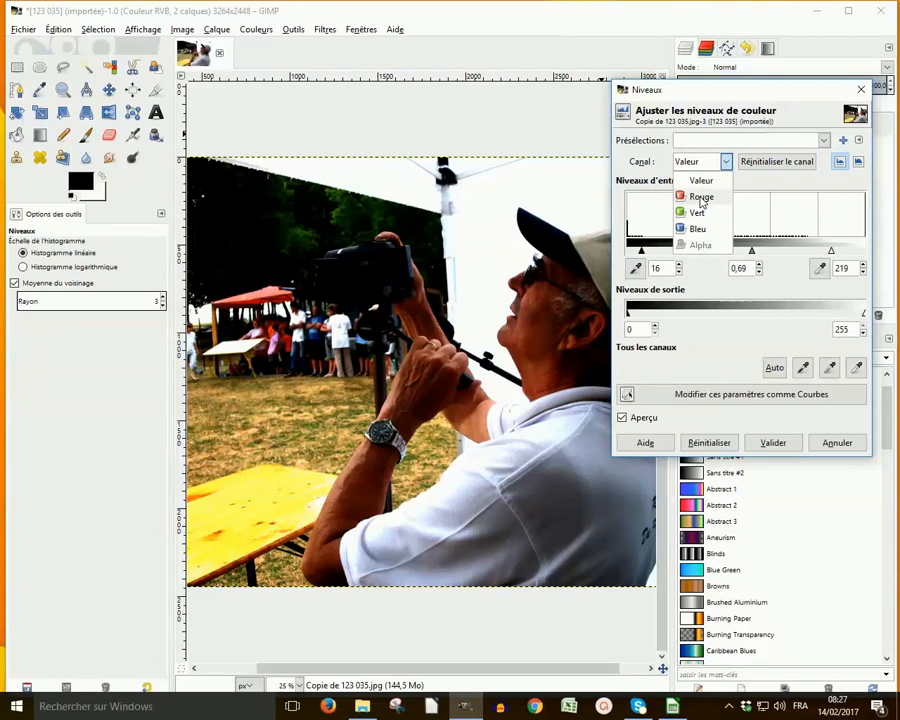
pyautogui.click(701, 197)
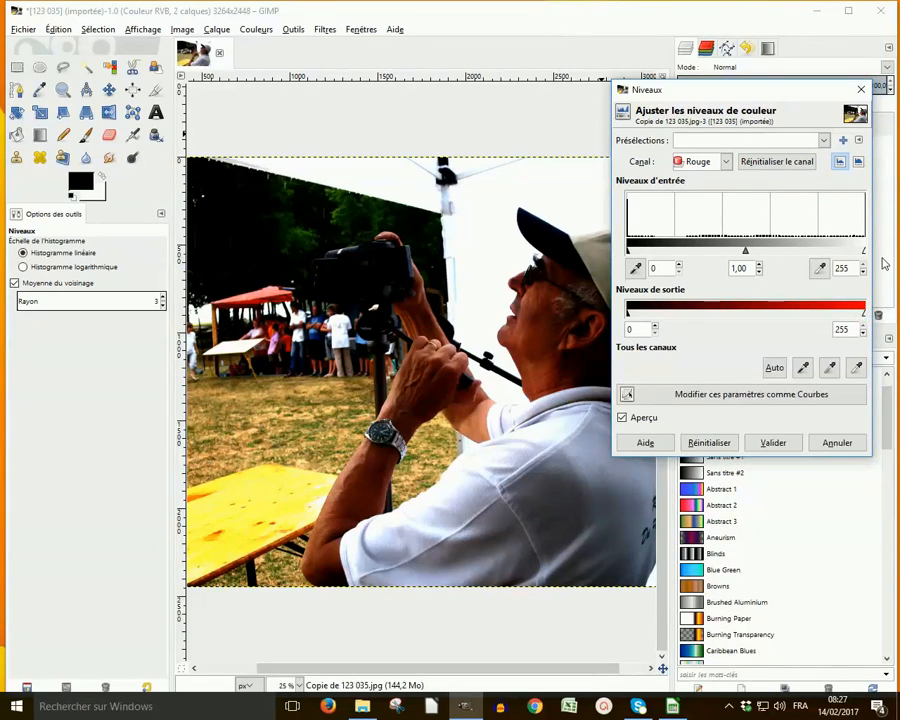
pyautogui.moveTo(862, 250)
pyautogui.mouseDown()
pyautogui.moveTo(839, 260)
pyautogui.moveTo(858, 256)
pyautogui.mouseUp()
pyautogui.moveTo(740, 252); pyautogui.dragTo(712, 258)
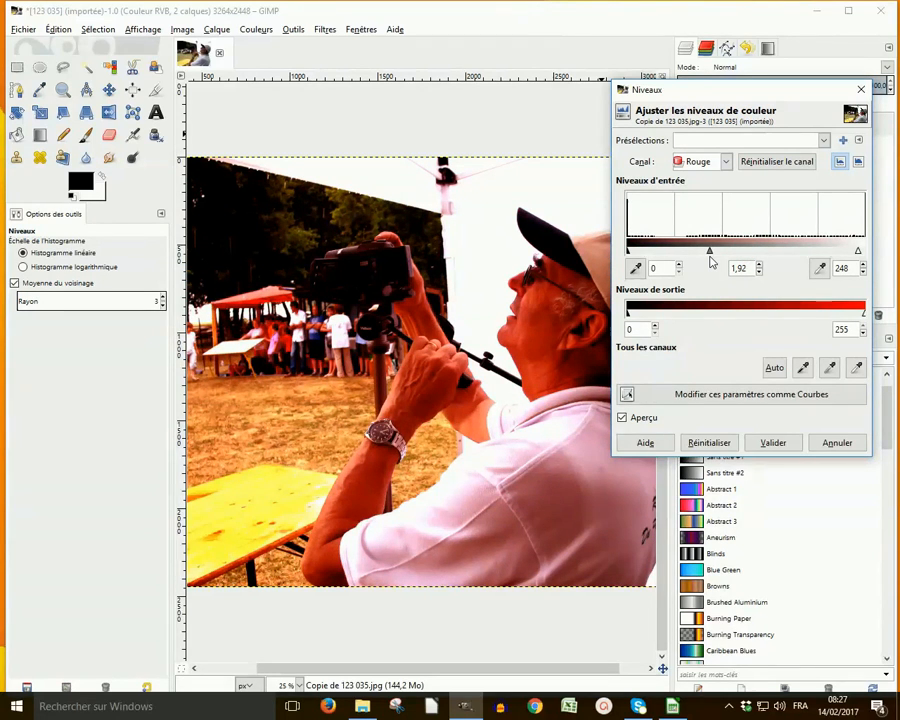
pyautogui.moveTo(712, 260); pyautogui.dragTo(788, 256)
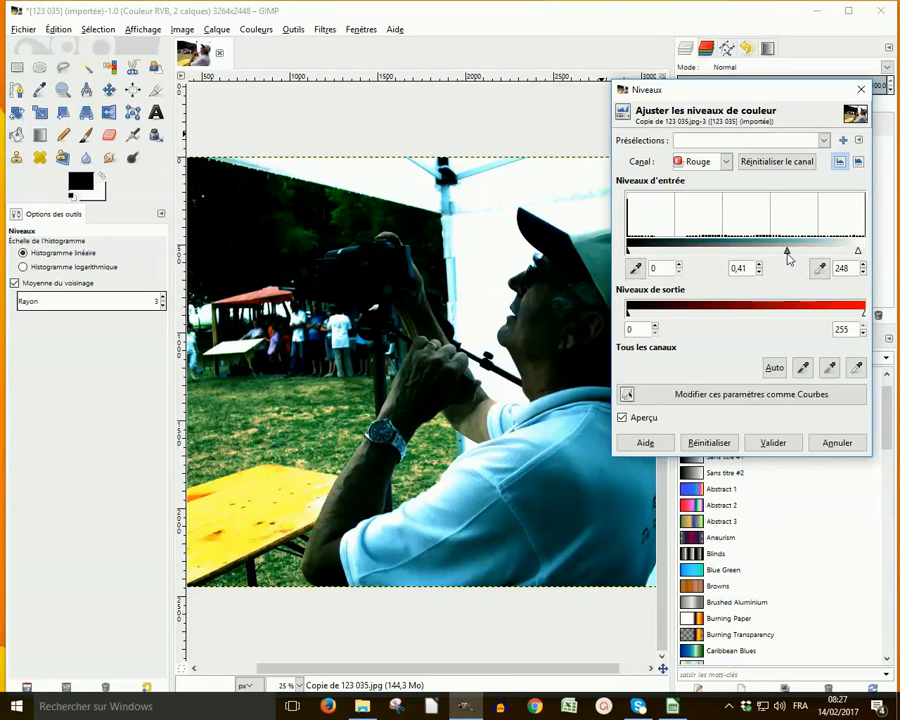
pyautogui.moveTo(789, 258); pyautogui.dragTo(753, 256)
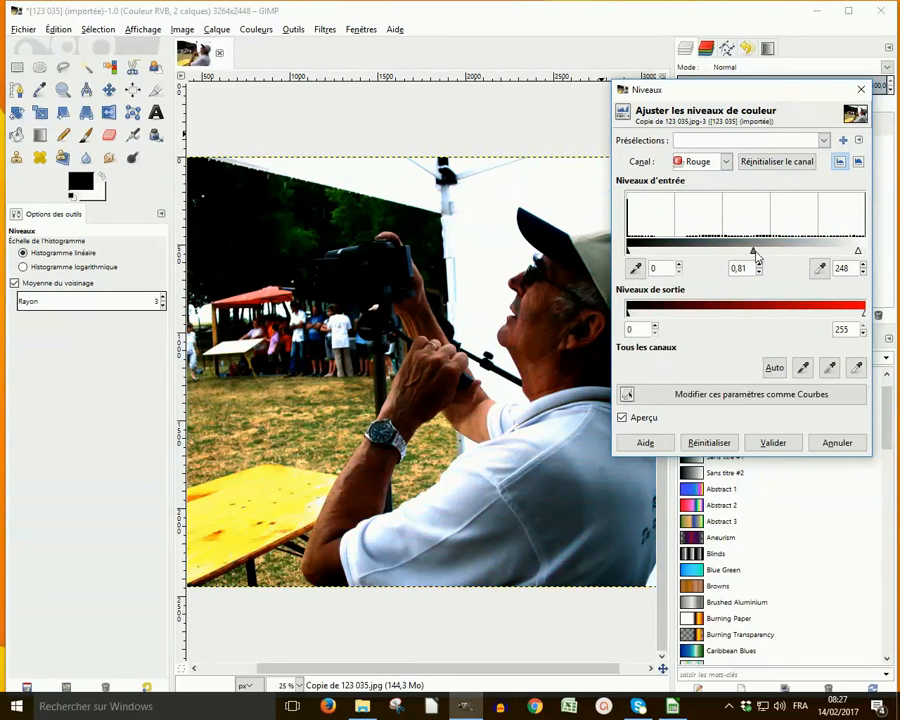
# Switch the levels to Curves and reshape the Value curve, raising shadows and midtones, placing the upper-midtone point near x 153, y 172, and lowering the highlight end
pyautogui.click(748, 396)
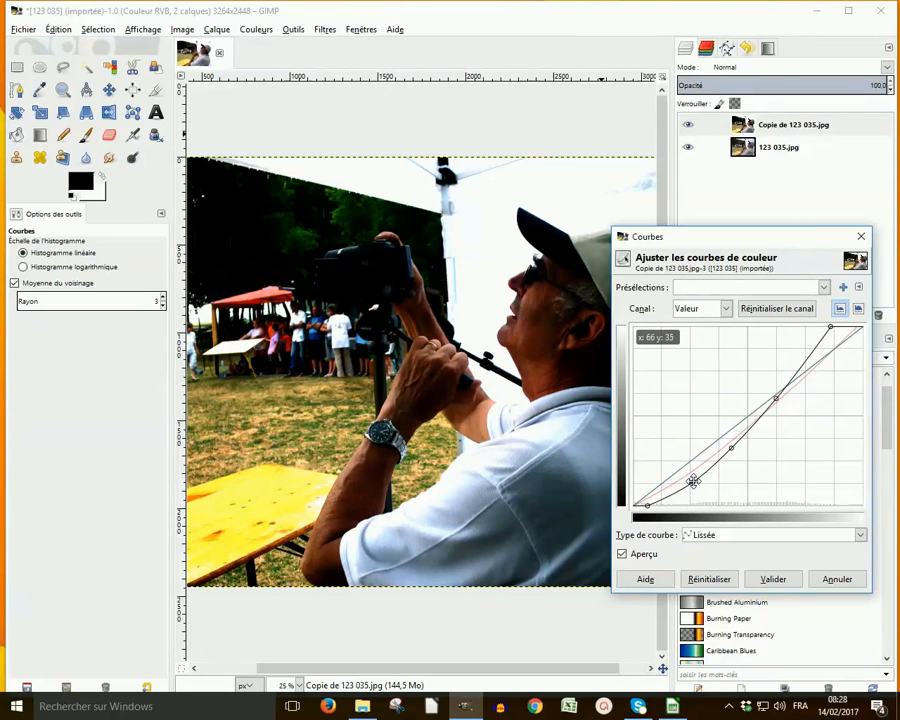
pyautogui.moveTo(693, 482); pyautogui.dragTo(673, 467)
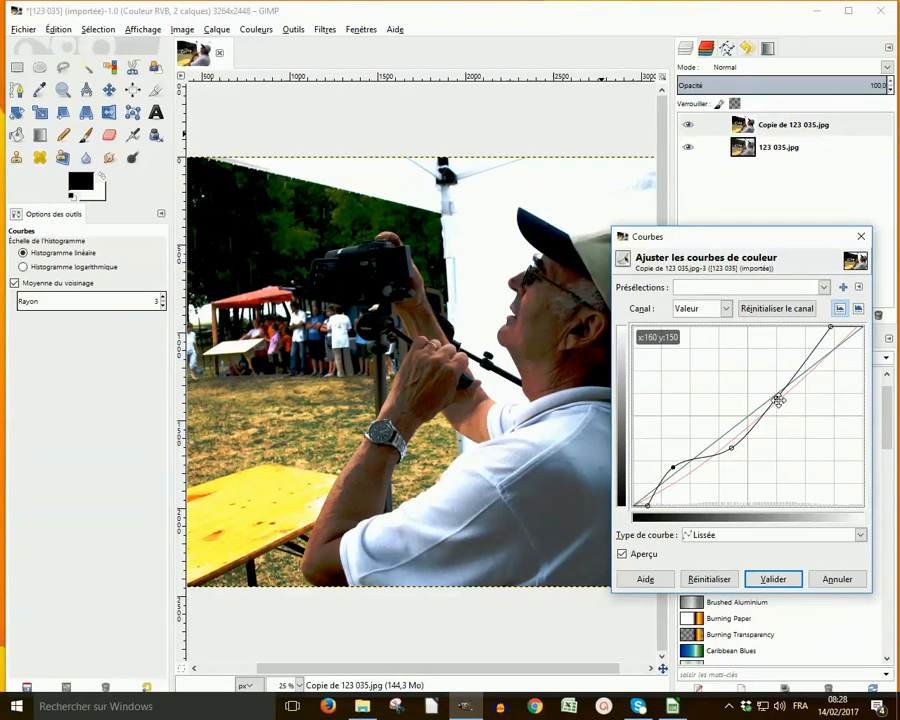
pyautogui.moveTo(778, 399); pyautogui.dragTo(764, 393)
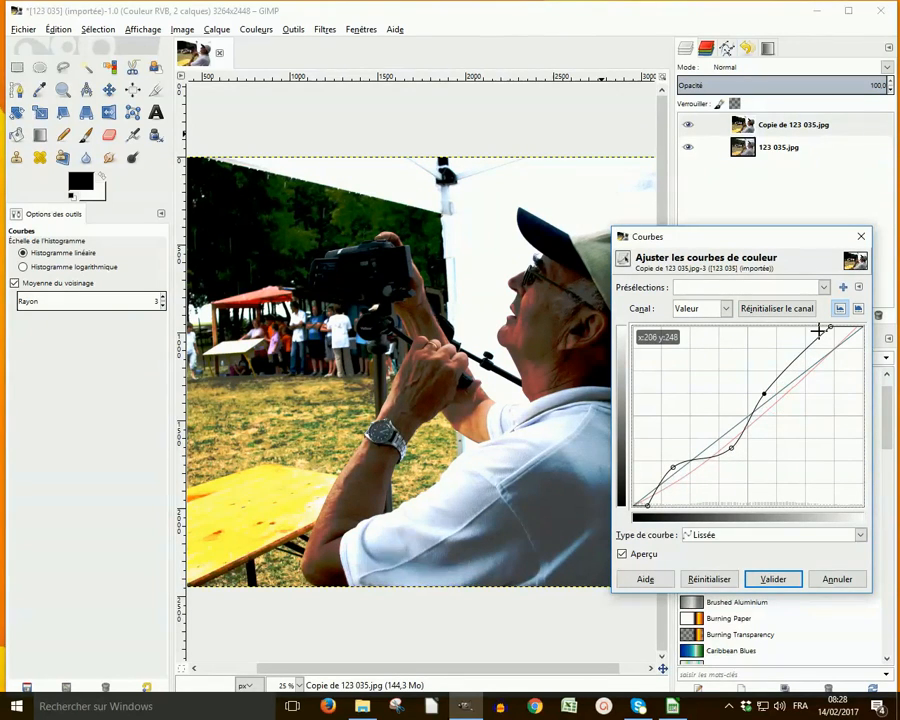
pyautogui.moveTo(829, 326)
pyautogui.mouseDown()
pyautogui.moveTo(838, 355)
pyautogui.moveTo(823, 342)
pyautogui.mouseUp()
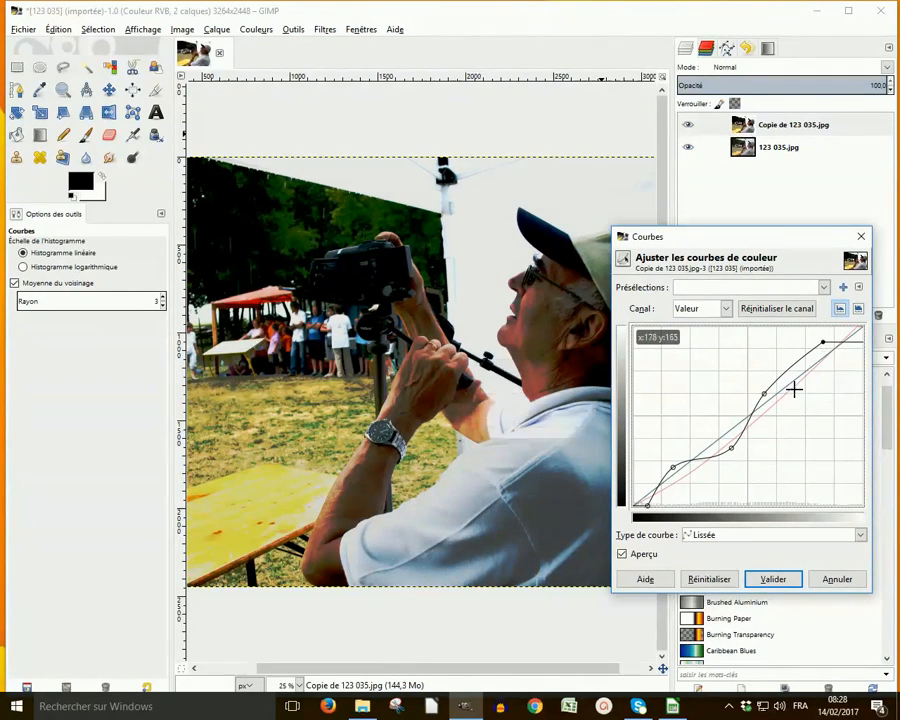
pyautogui.moveTo(764, 393)
pyautogui.mouseDown()
pyautogui.moveTo(757, 384)
pyautogui.moveTo(787, 404)
pyautogui.moveTo(771, 384)
pyautogui.mouseUp()
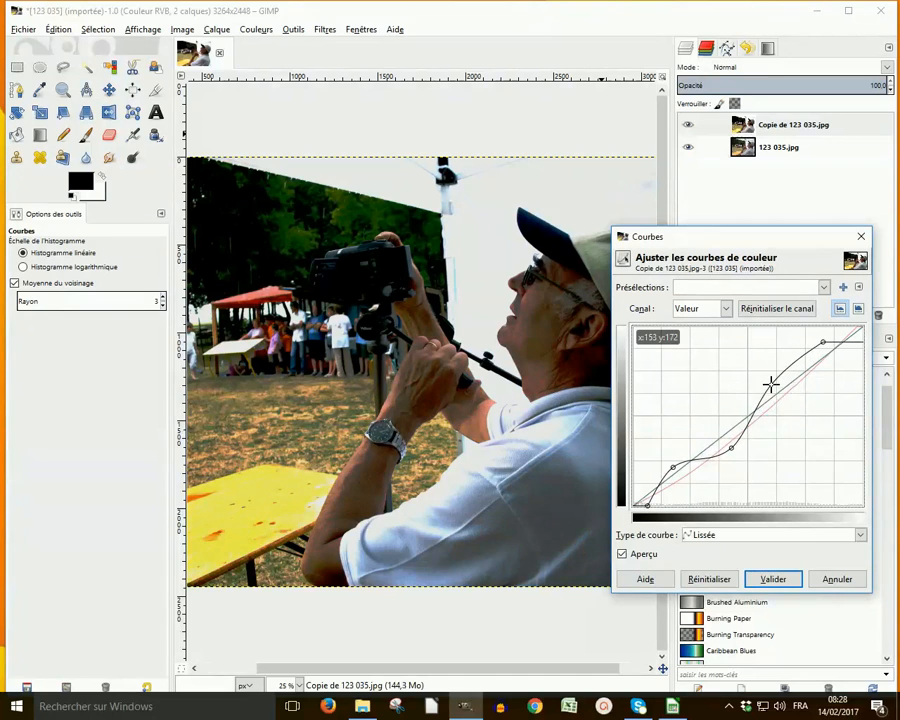
pyautogui.moveTo(733, 450); pyautogui.dragTo(706, 435)
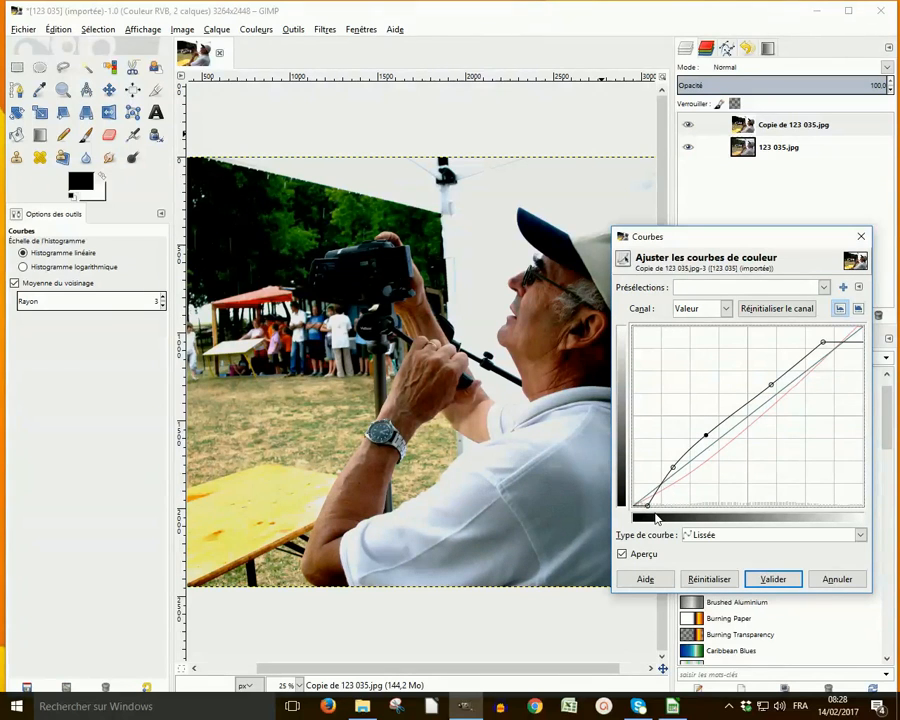
pyautogui.moveTo(649, 503); pyautogui.dragTo(647, 485)
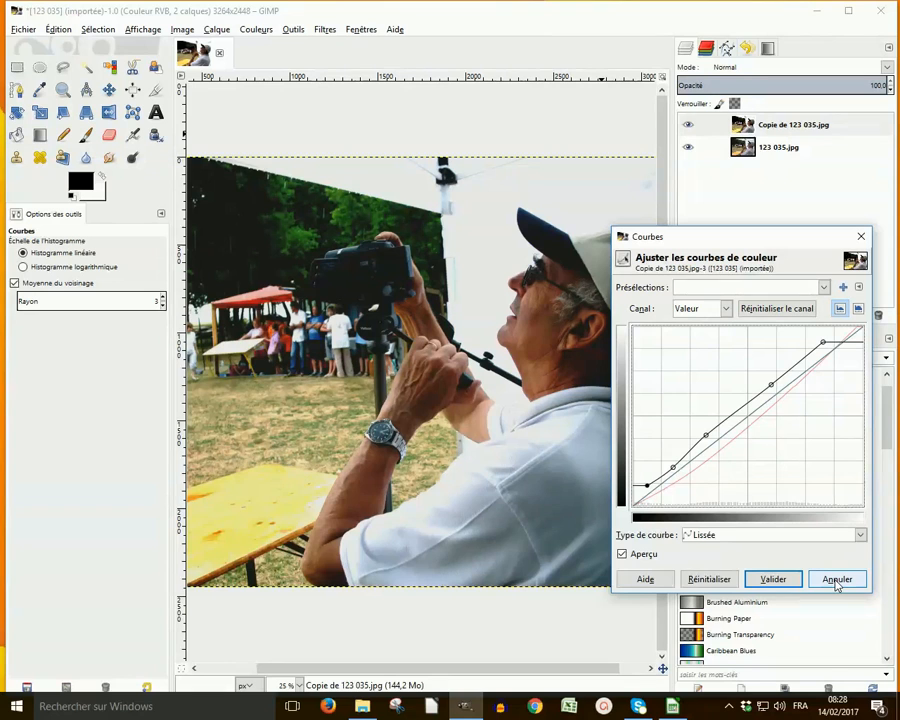
# Reset and discard the curves adjustment, and minimize the image window
pyautogui.click(728, 580)
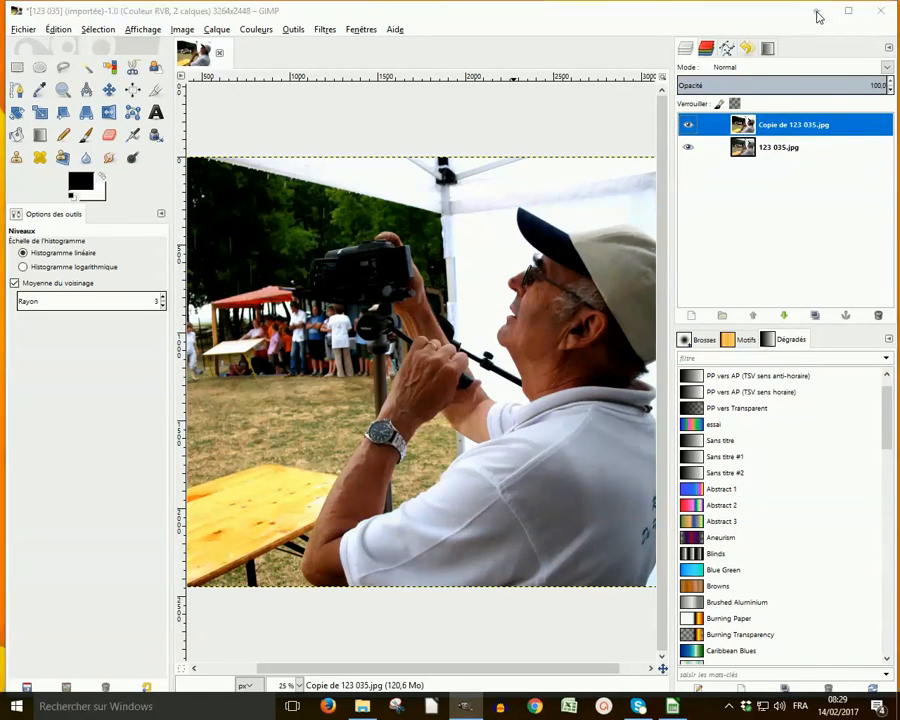
pyautogui.click(816, 15)
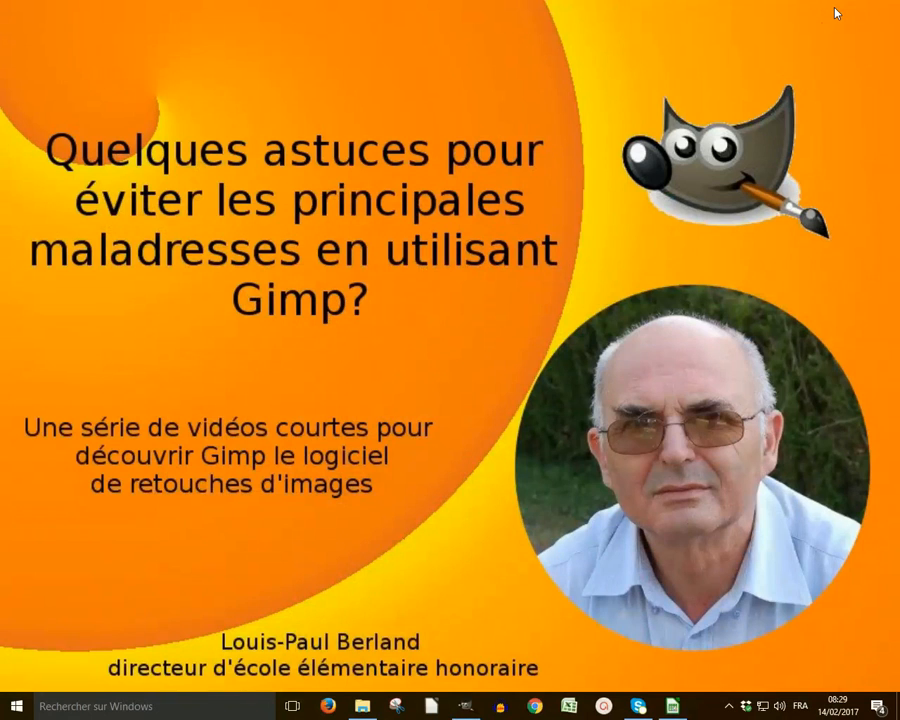